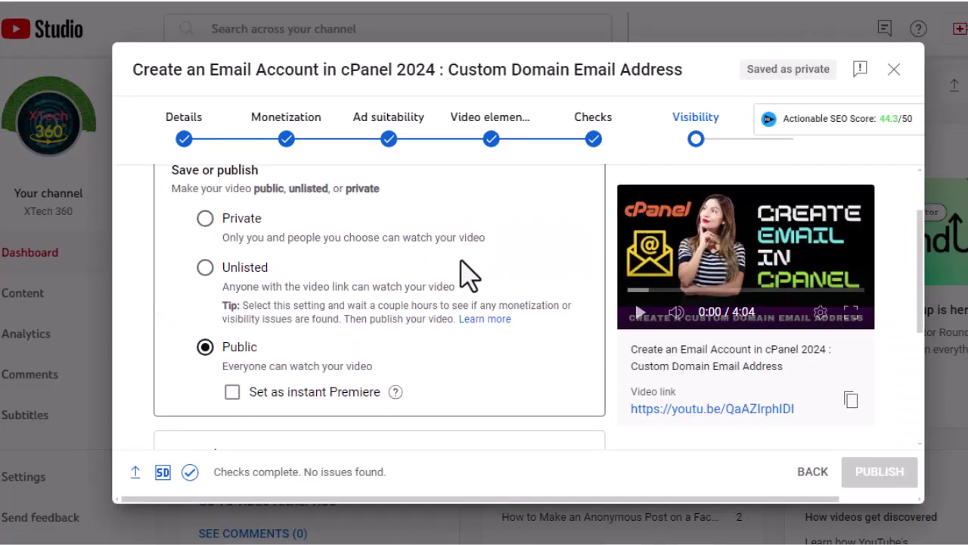
Review the publishing options on the Visibility page, and the video's title and full description on the Details page
{"action": "scroll", "coordinate": [463, 276], "scroll_direction": "down", "scroll_amount": 2}
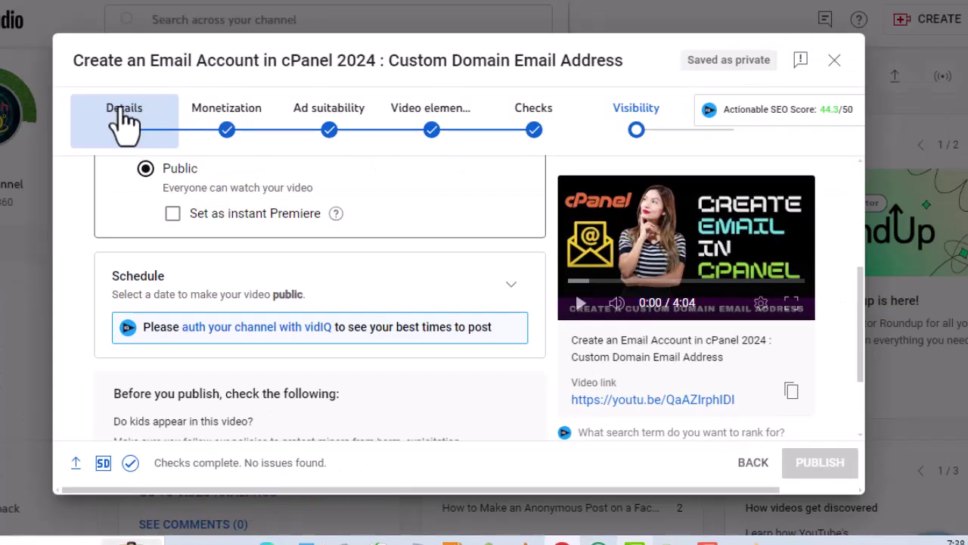
{"action": "left_click", "coordinate": [125, 125]}
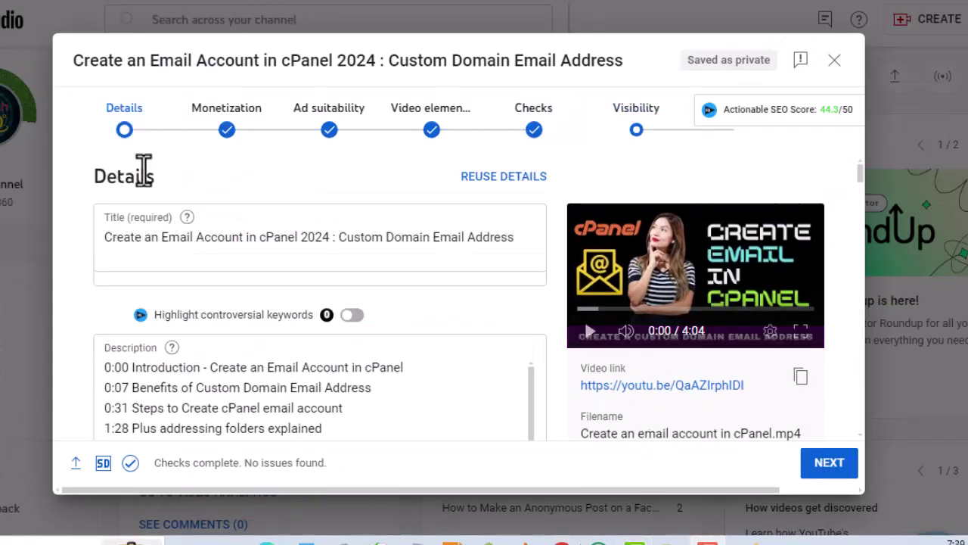
{"action": "scroll", "coordinate": [145, 173], "scroll_direction": "down", "scroll_amount": 4}
{"action": "scroll", "coordinate": [153, 181], "scroll_direction": "down", "scroll_amount": 4}
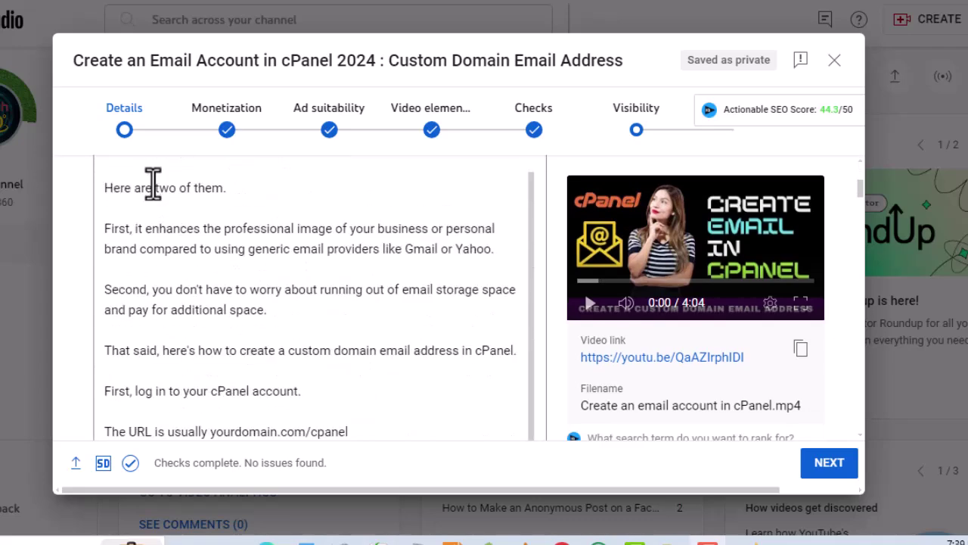
{"action": "scroll", "coordinate": [152, 181], "scroll_direction": "down", "scroll_amount": 15}
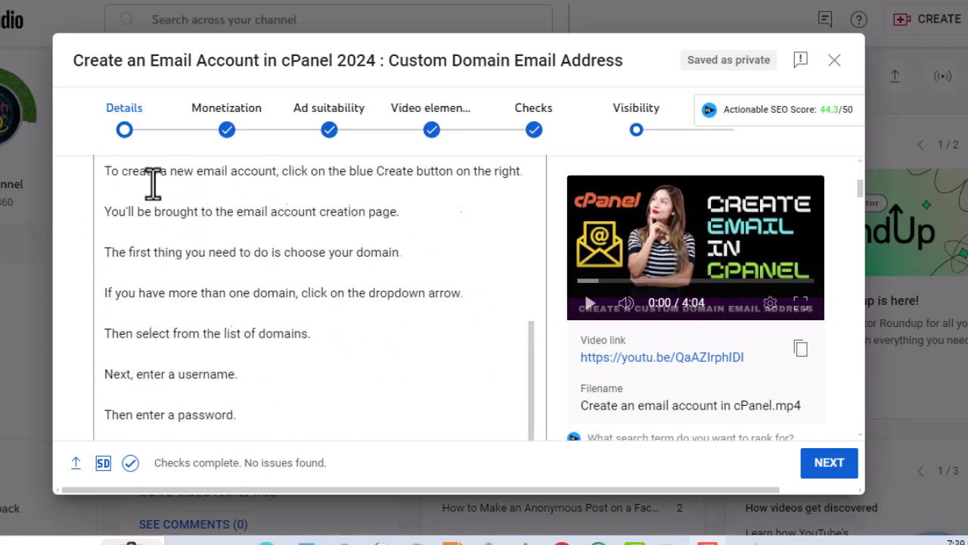
{"action": "scroll", "coordinate": [153, 181], "scroll_direction": "down", "scroll_amount": 17}
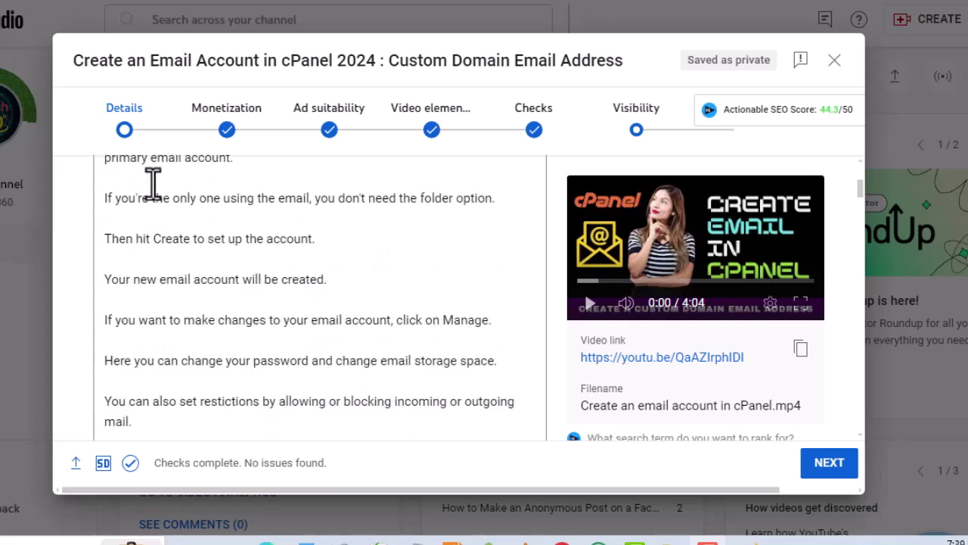
{"action": "scroll", "coordinate": [173, 218], "scroll_direction": "down", "scroll_amount": 14}
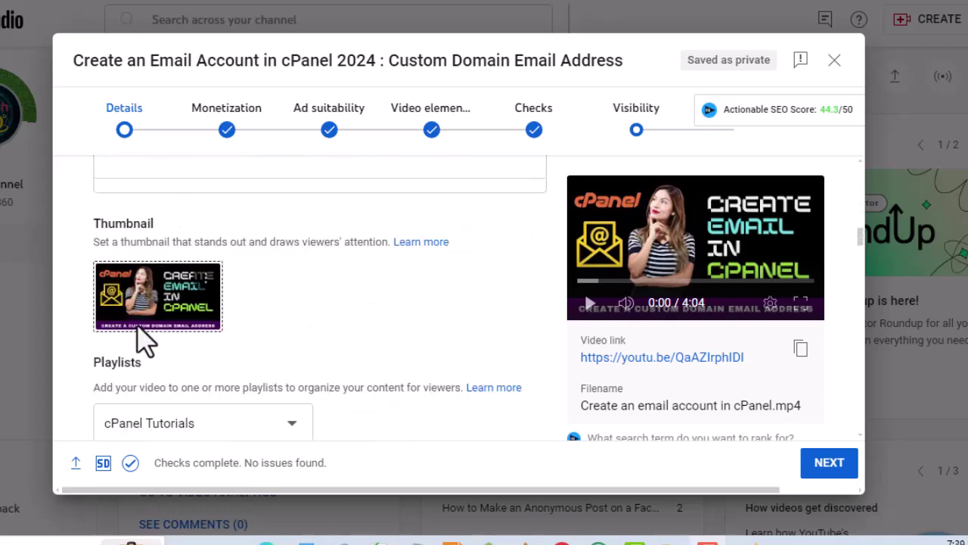
Examine the remaining video details, from thumbnail, playlist and audience through altered content, tags and language to comment settings
{"action": "scroll", "coordinate": [144, 325], "scroll_direction": "down", "scroll_amount": 2}
{"action": "scroll", "coordinate": [159, 283], "scroll_direction": "down", "scroll_amount": 3}
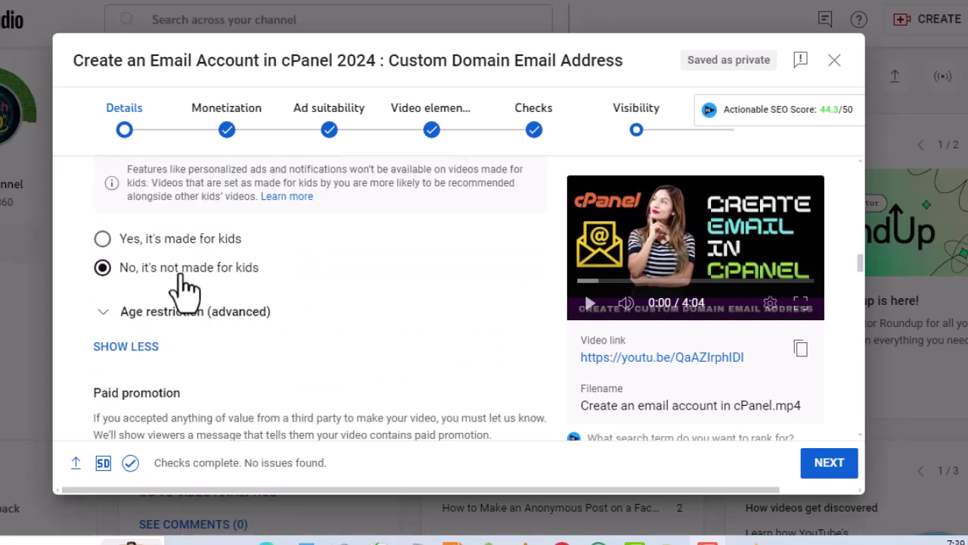
{"action": "scroll", "coordinate": [164, 288], "scroll_direction": "down", "scroll_amount": 3}
{"action": "scroll", "coordinate": [153, 295], "scroll_direction": "down", "scroll_amount": 2}
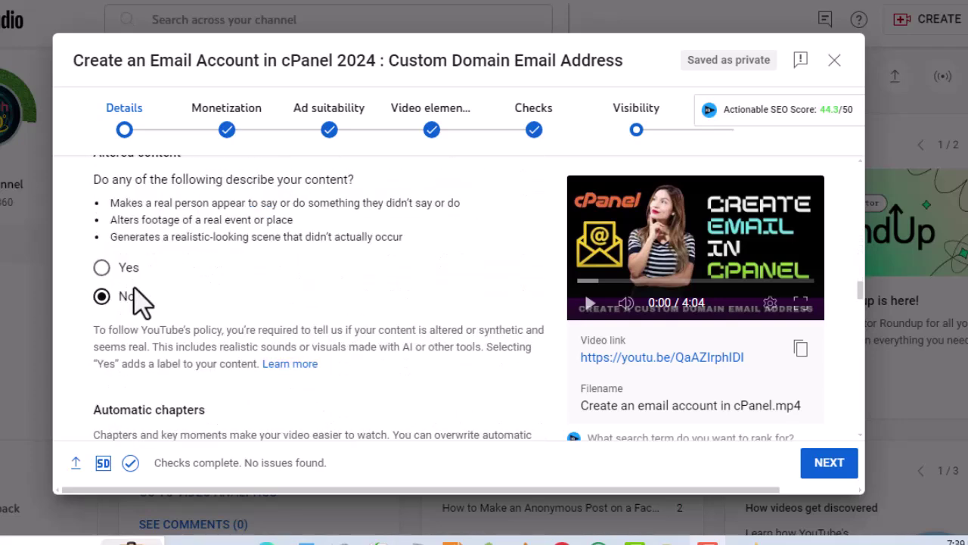
{"action": "scroll", "coordinate": [182, 311], "scroll_direction": "down", "scroll_amount": 3}
{"action": "scroll", "coordinate": [114, 302], "scroll_direction": "down", "scroll_amount": 5}
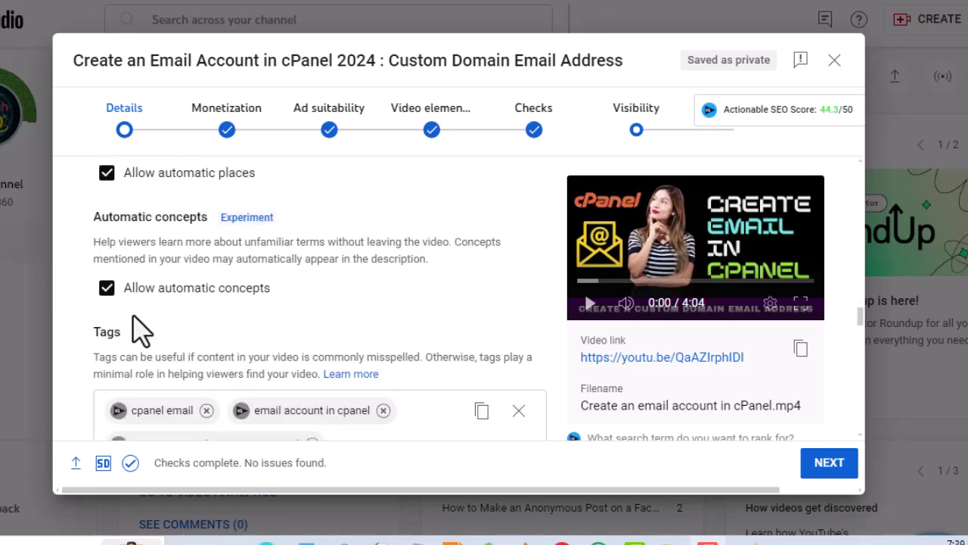
{"action": "scroll", "coordinate": [265, 348], "scroll_direction": "down", "scroll_amount": 5}
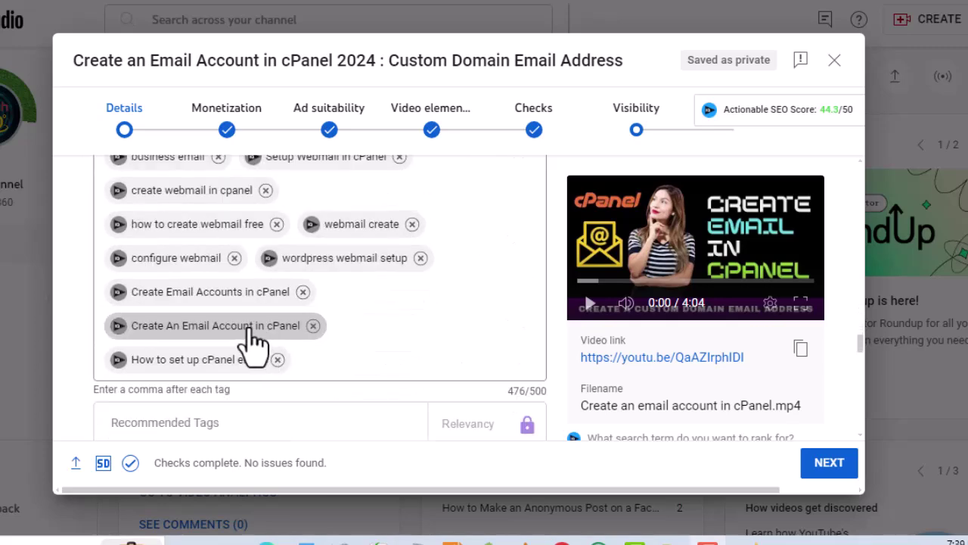
{"action": "scroll", "coordinate": [204, 333], "scroll_direction": "down", "scroll_amount": 5}
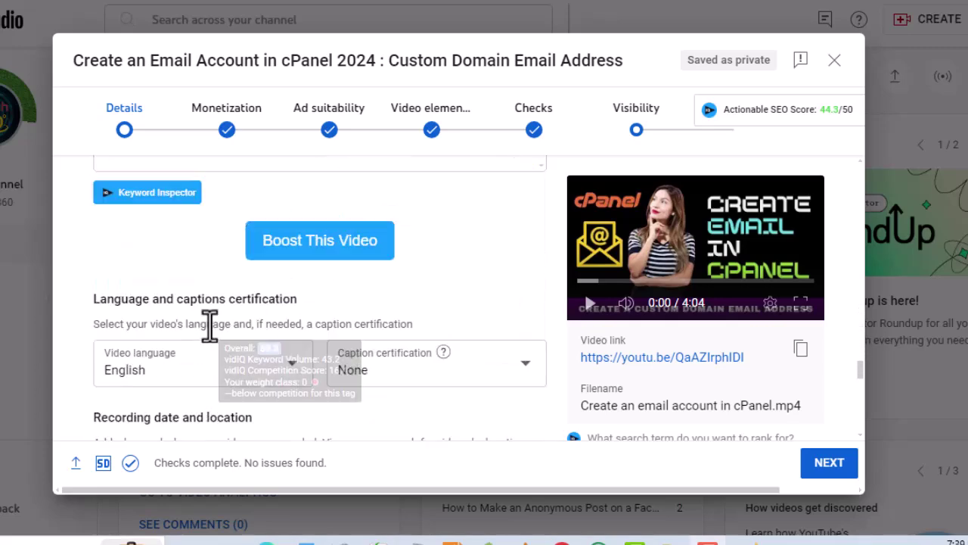
{"action": "scroll", "coordinate": [187, 274], "scroll_direction": "down", "scroll_amount": 3}
{"action": "scroll", "coordinate": [188, 274], "scroll_direction": "down", "scroll_amount": 10}
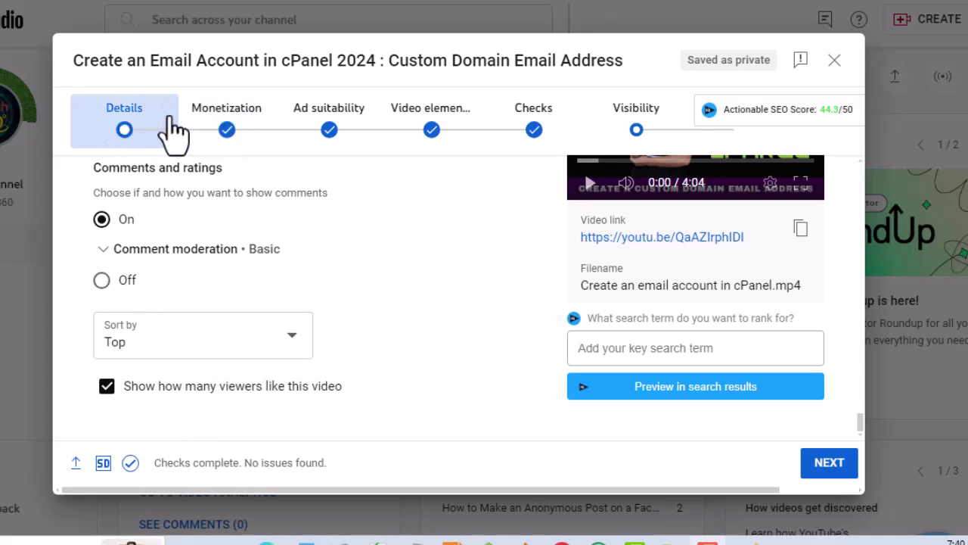
Inspect the video's Monetization page, including the notice above the ad settings and the available ad formats
{"action": "left_click", "coordinate": [244, 133]}
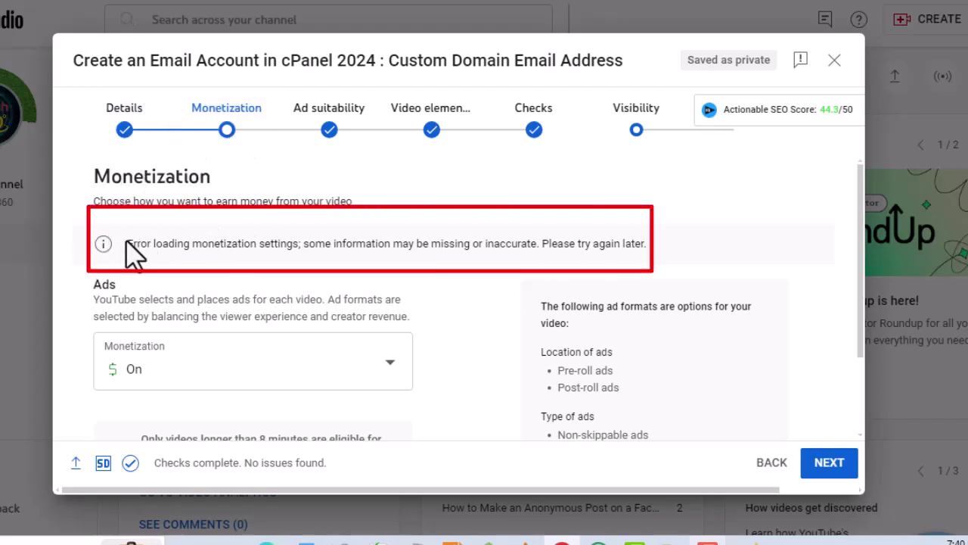
{"action": "left_click_drag", "start_coordinate": [150, 249], "coordinate": [660, 245]}
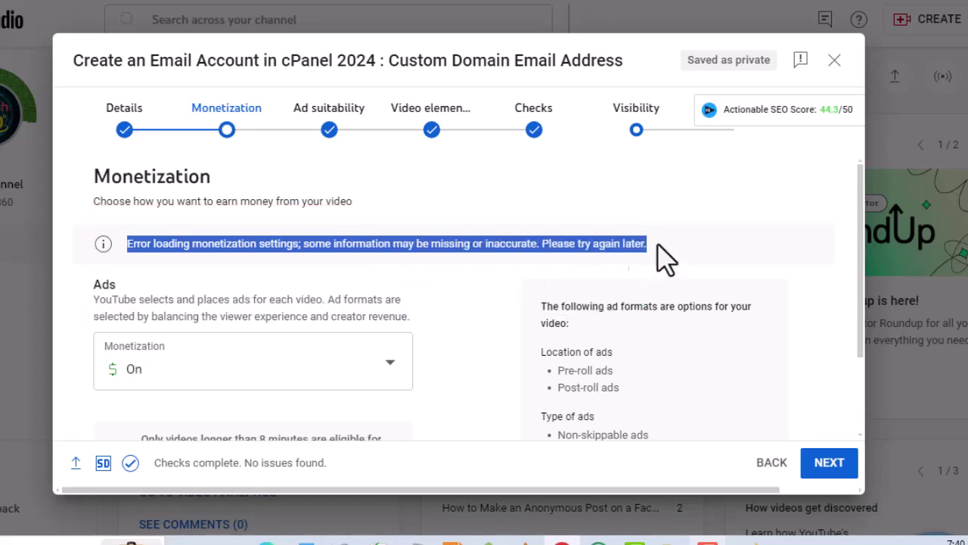
{"action": "scroll", "coordinate": [255, 382], "scroll_direction": "down", "scroll_amount": 2}
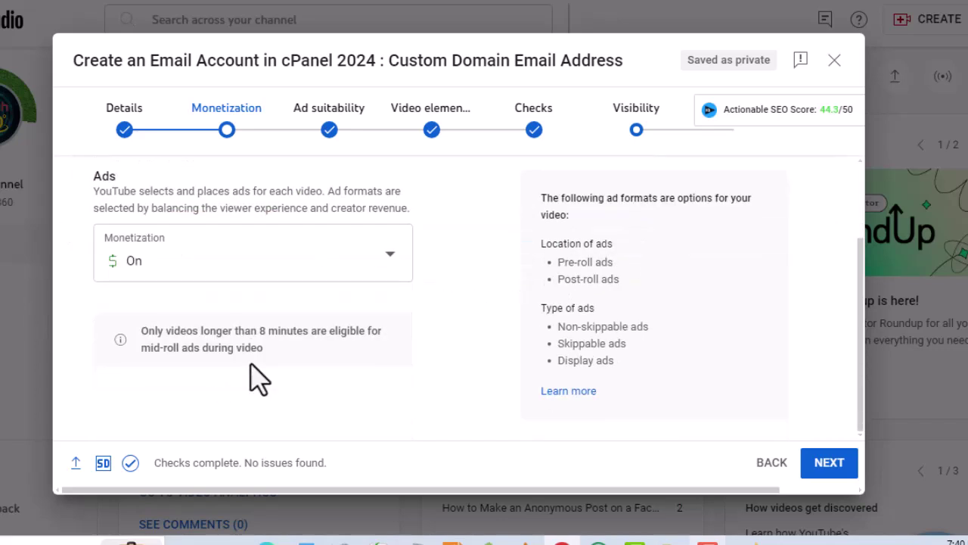
{"action": "scroll", "coordinate": [255, 378], "scroll_direction": "up", "scroll_amount": 2}
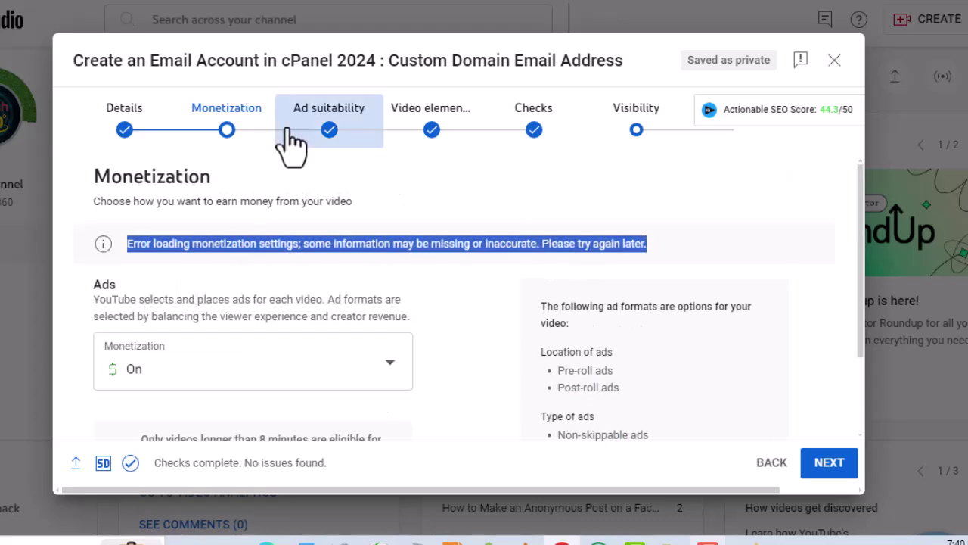
Check the Ad suitability, Video elements and Checks pages for anything blocking publication of the video
{"action": "left_click", "coordinate": [308, 138]}
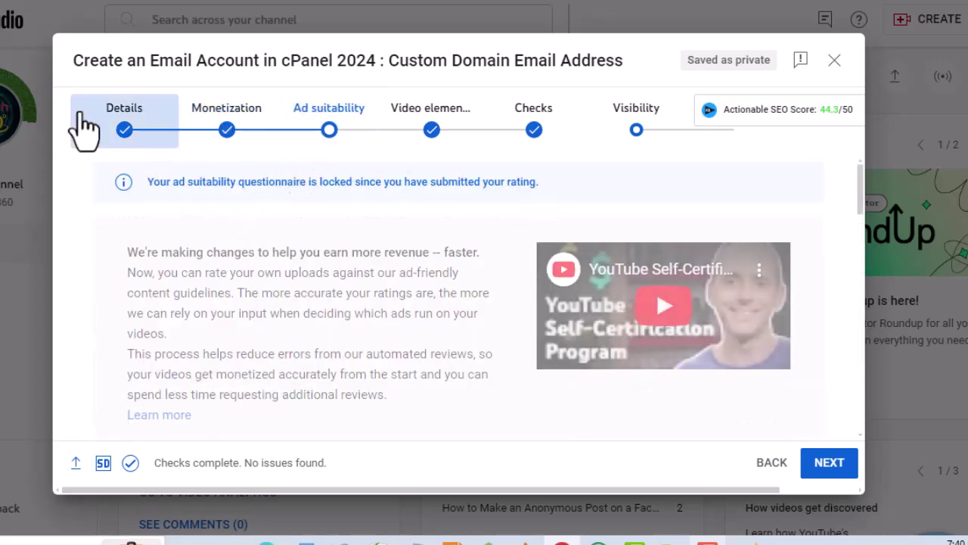
{"action": "left_click", "coordinate": [406, 120]}
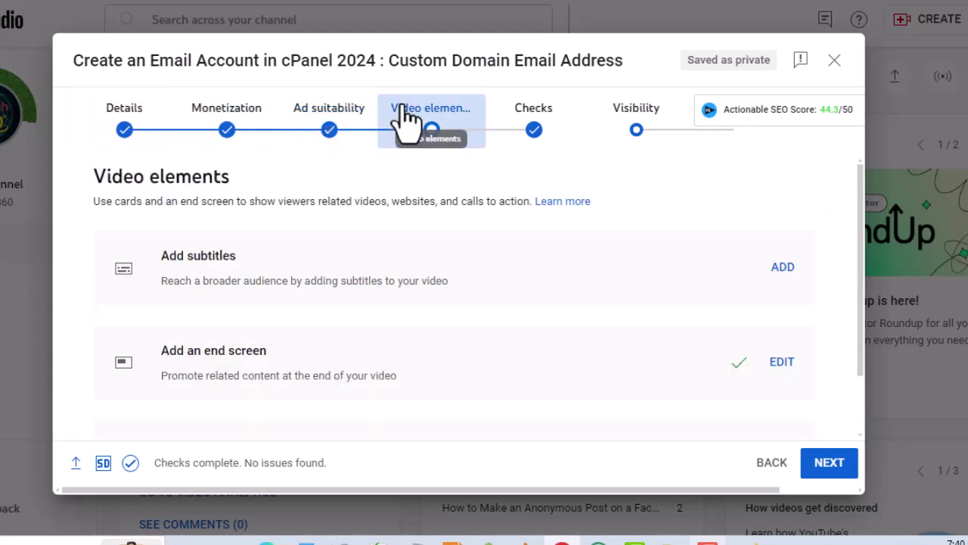
{"action": "scroll", "coordinate": [284, 310], "scroll_direction": "down", "scroll_amount": 1}
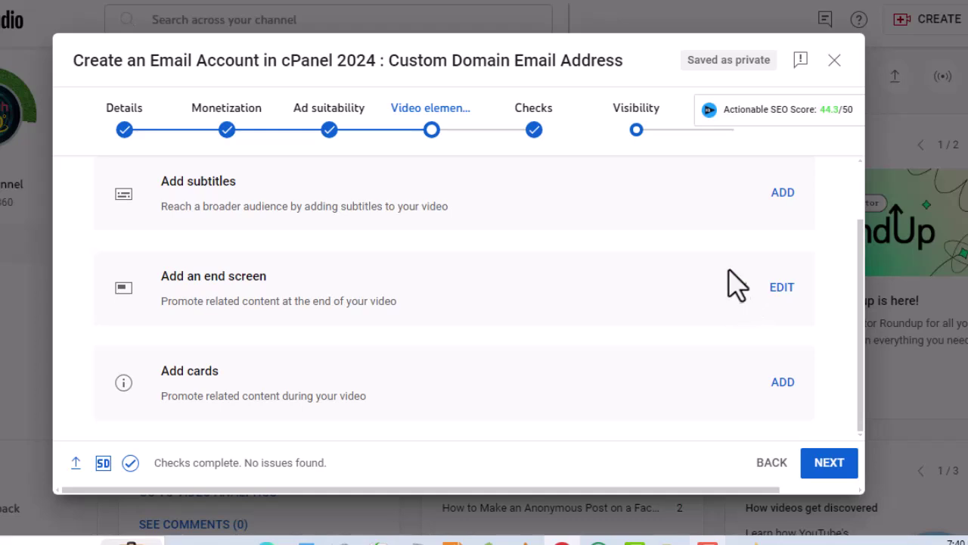
{"action": "left_click", "coordinate": [528, 135]}
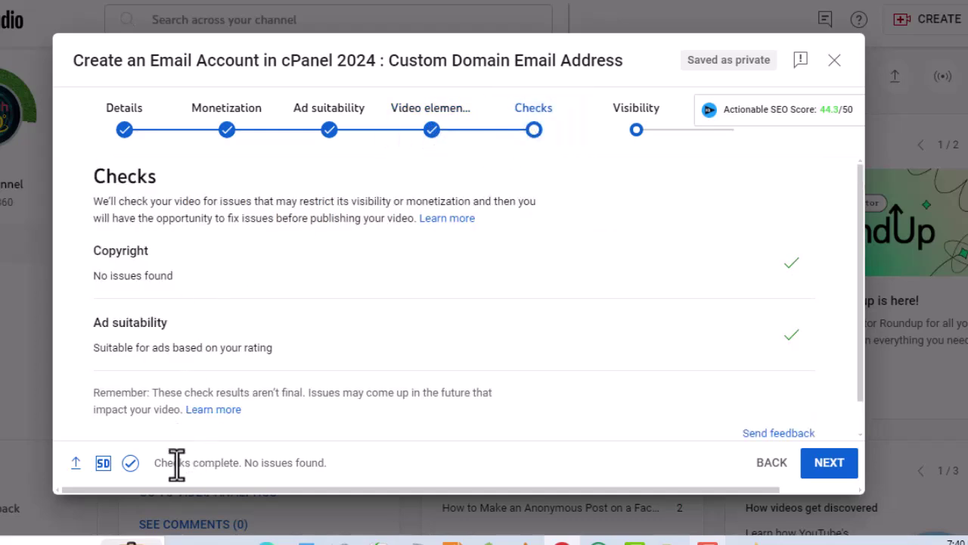
{"action": "left_click_drag", "start_coordinate": [159, 477], "coordinate": [205, 133]}
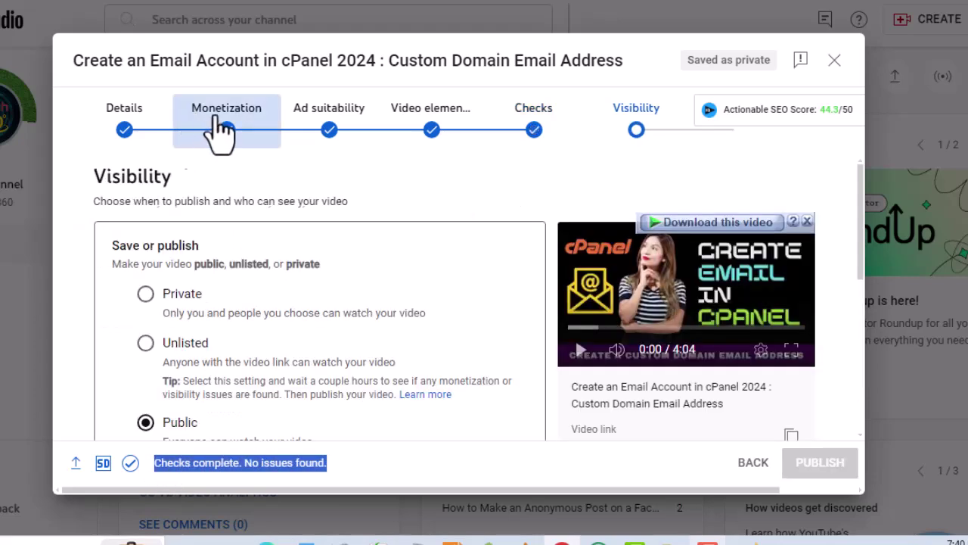
Set the video's monetization to Off
{"action": "left_click", "coordinate": [219, 130]}
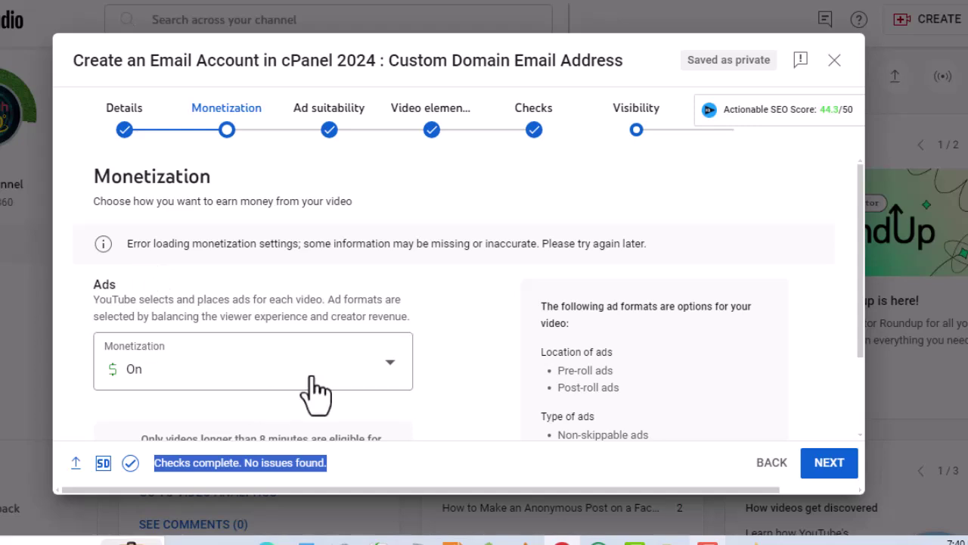
{"action": "left_click", "coordinate": [387, 364]}
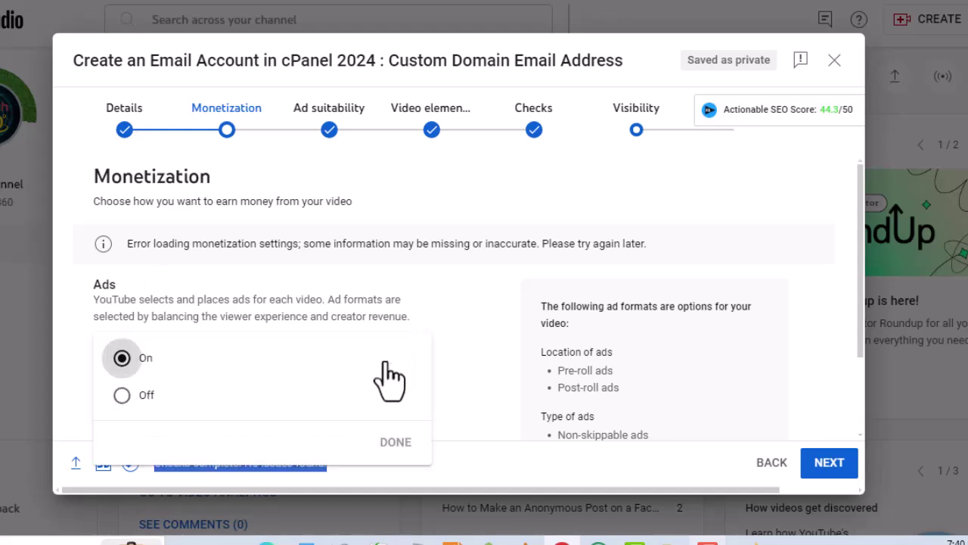
{"action": "left_click", "coordinate": [120, 397]}
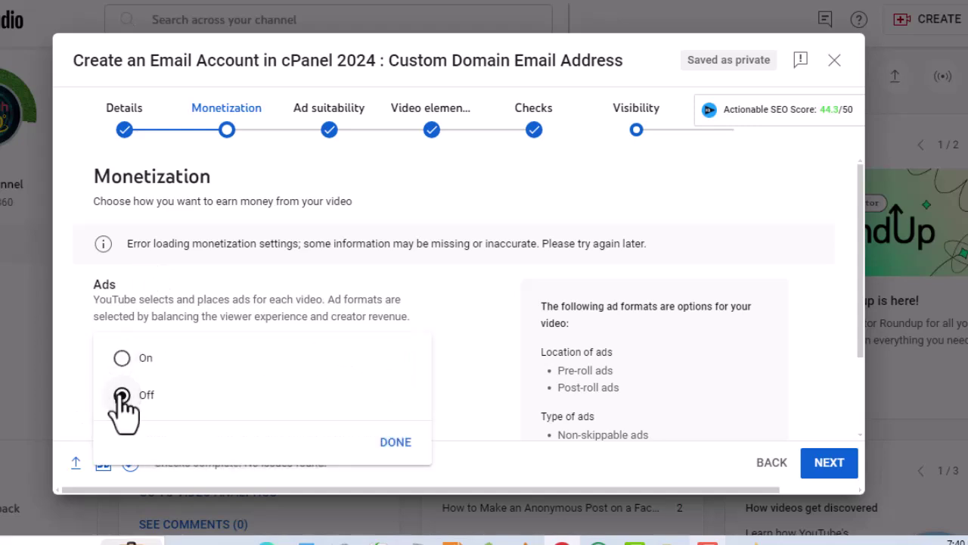
{"action": "left_click", "coordinate": [397, 444]}
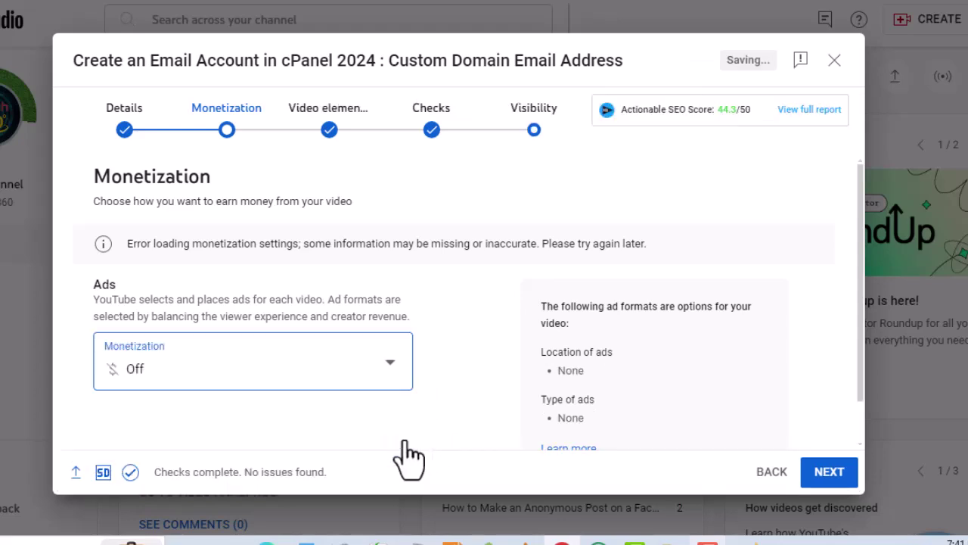
On the Visibility page, set the video to go public on Jun 22, 2024 at 9:00 PM
{"action": "left_click", "coordinate": [534, 137]}
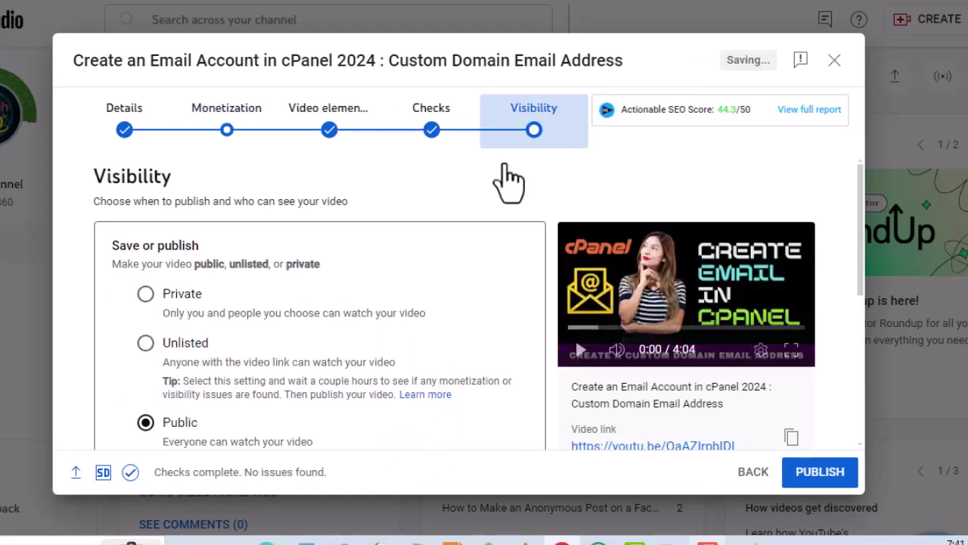
{"action": "scroll", "coordinate": [417, 270], "scroll_direction": "down", "scroll_amount": 4}
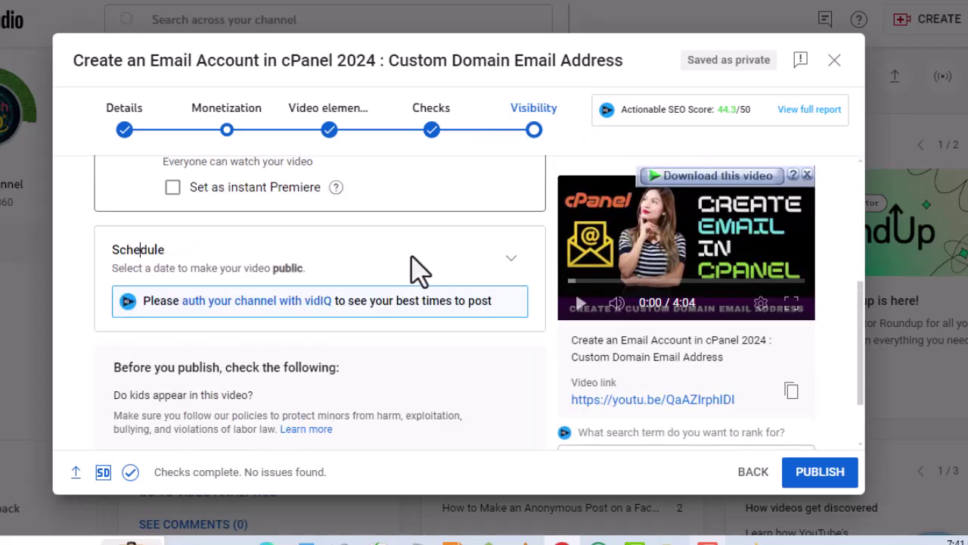
{"action": "left_click", "coordinate": [510, 261]}
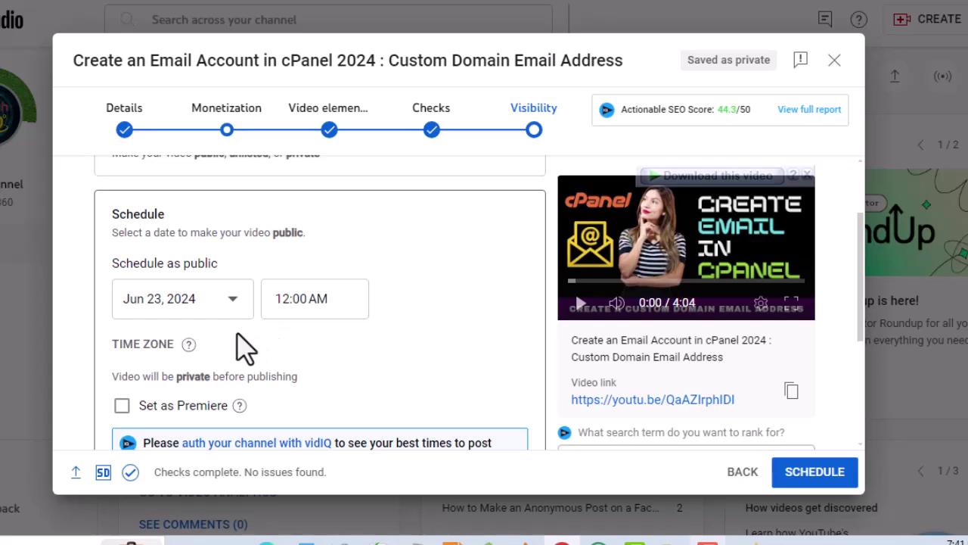
{"action": "left_click", "coordinate": [315, 298]}
{"action": "left_click", "coordinate": [326, 193]}
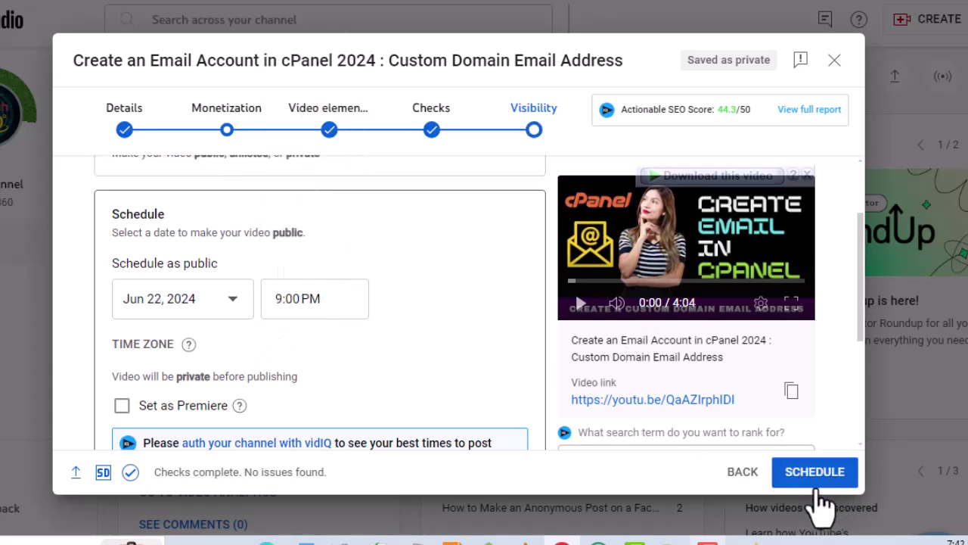
Set the video's monetization back to On
{"action": "left_click", "coordinate": [231, 131]}
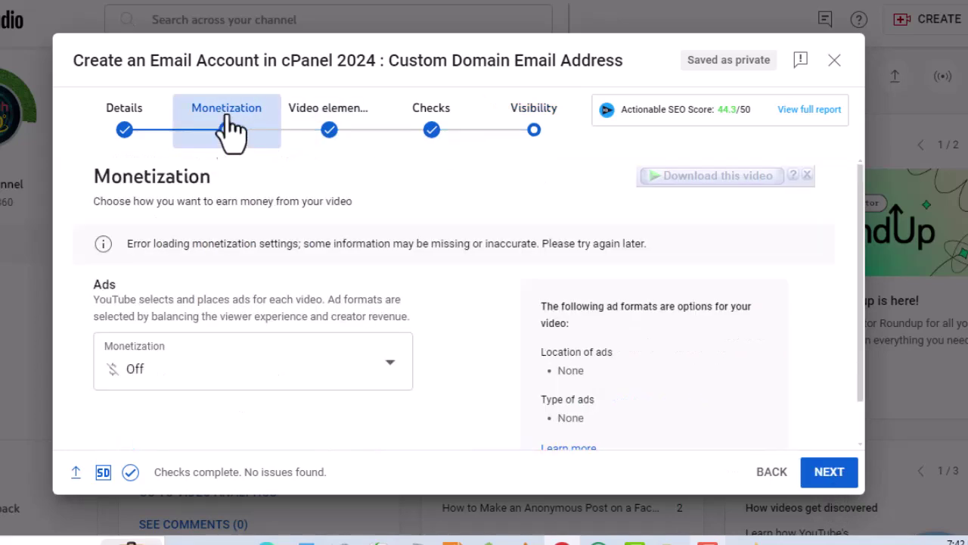
{"action": "left_click", "coordinate": [389, 364]}
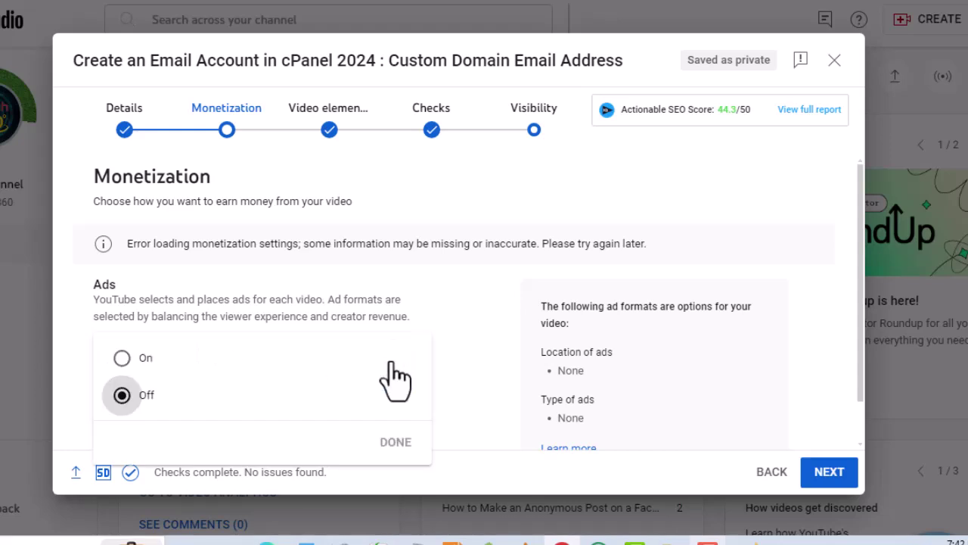
{"action": "left_click", "coordinate": [122, 358]}
{"action": "left_click", "coordinate": [395, 442]}
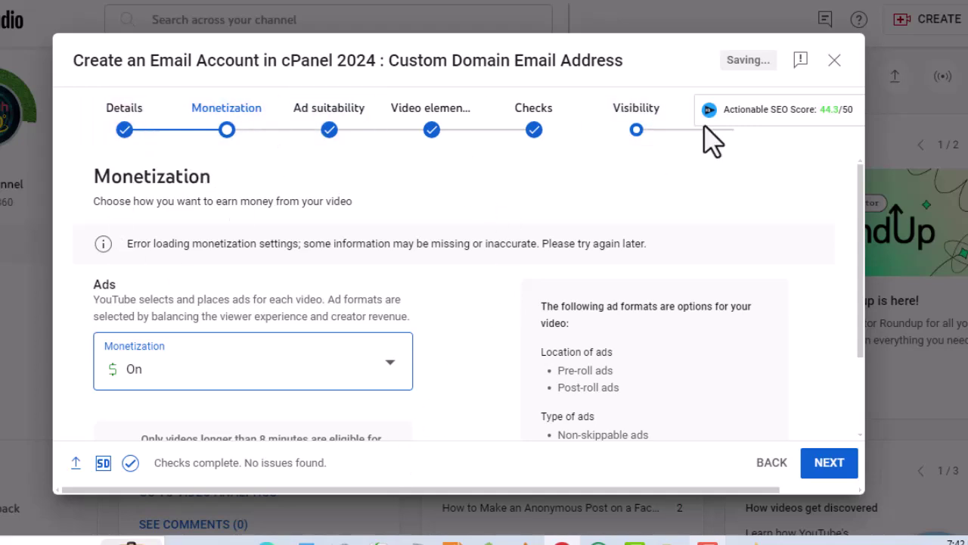
Return to the Visibility page, schedule the video, and open the channel's content list
{"action": "left_click", "coordinate": [640, 137]}
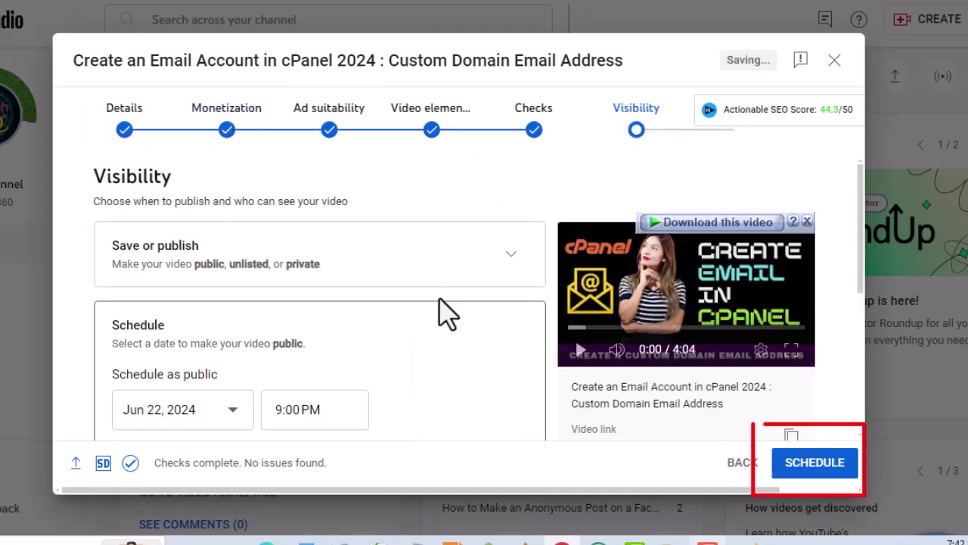
{"action": "scroll", "coordinate": [420, 333], "scroll_direction": "down", "scroll_amount": 2}
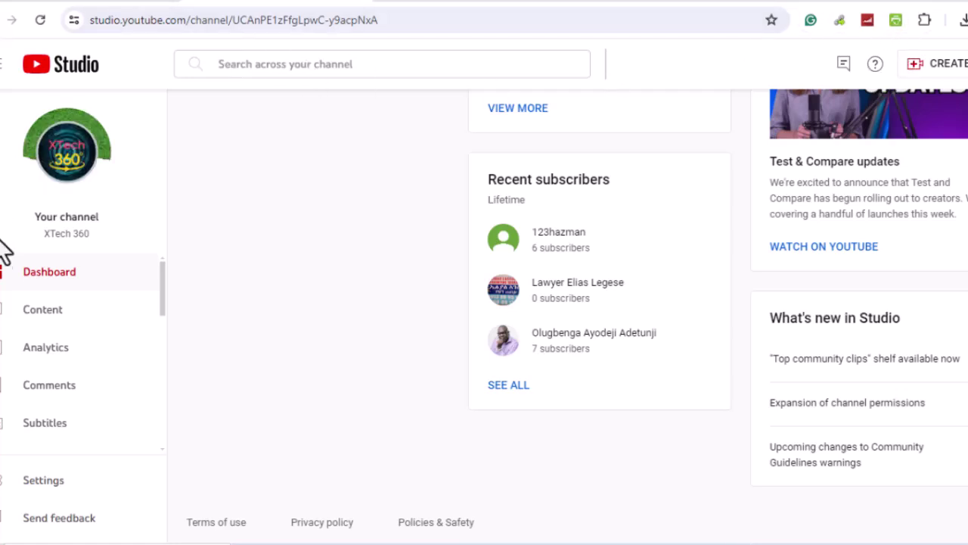
{"action": "left_click", "coordinate": [42, 310]}
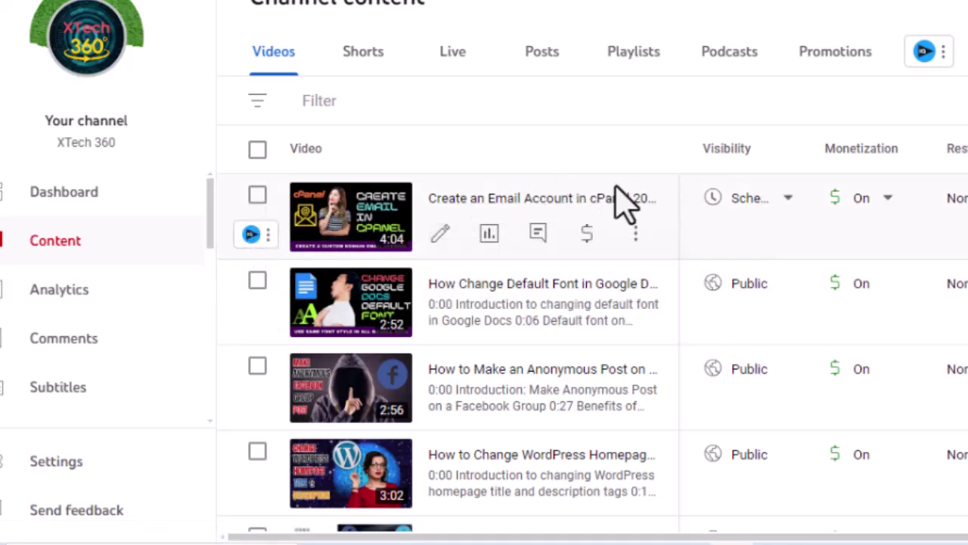
Set the visibility of the cPanel email video to Public in its video details, and return to the channel's content list
{"action": "left_click", "coordinate": [442, 233]}
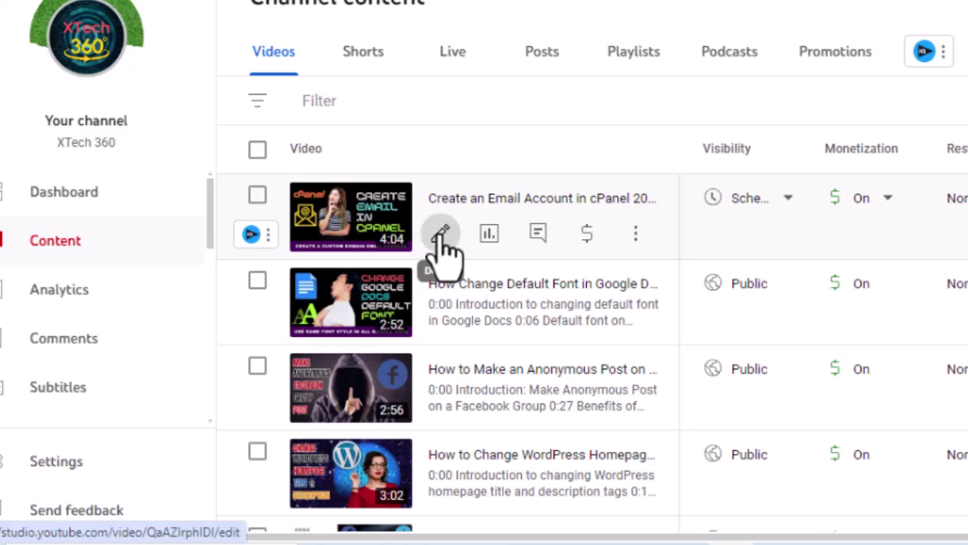
{"action": "scroll", "coordinate": [784, 398], "scroll_direction": "down", "scroll_amount": 2}
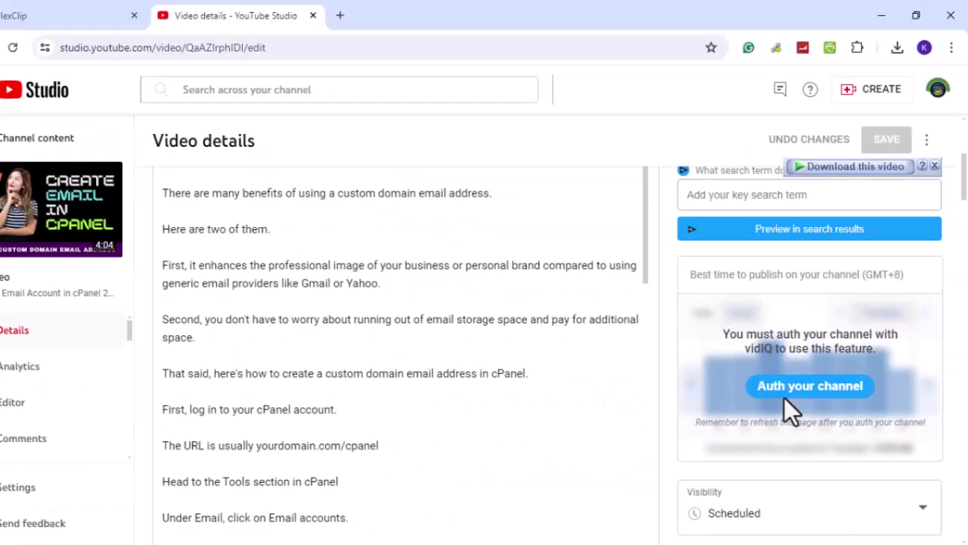
{"action": "scroll", "coordinate": [784, 397], "scroll_direction": "down", "scroll_amount": 2}
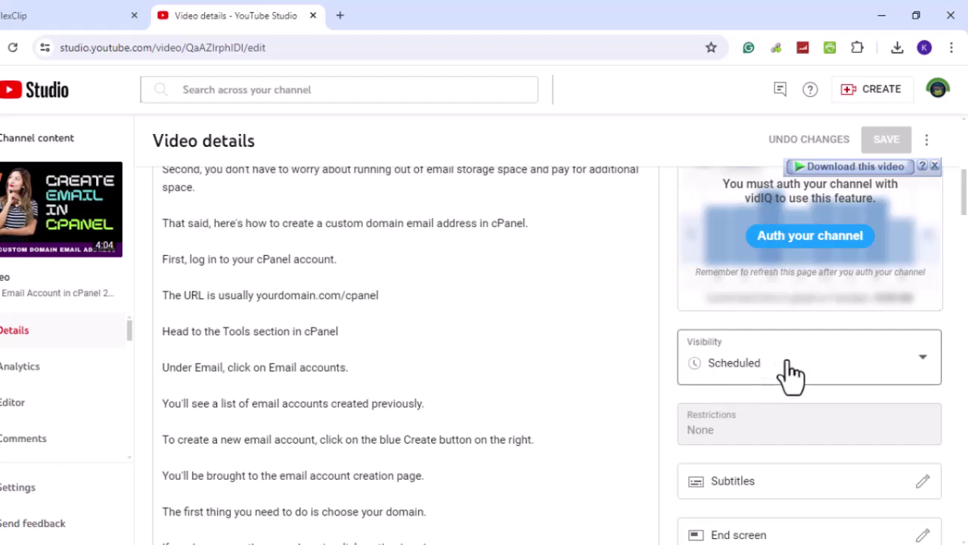
{"action": "left_click", "coordinate": [908, 372]}
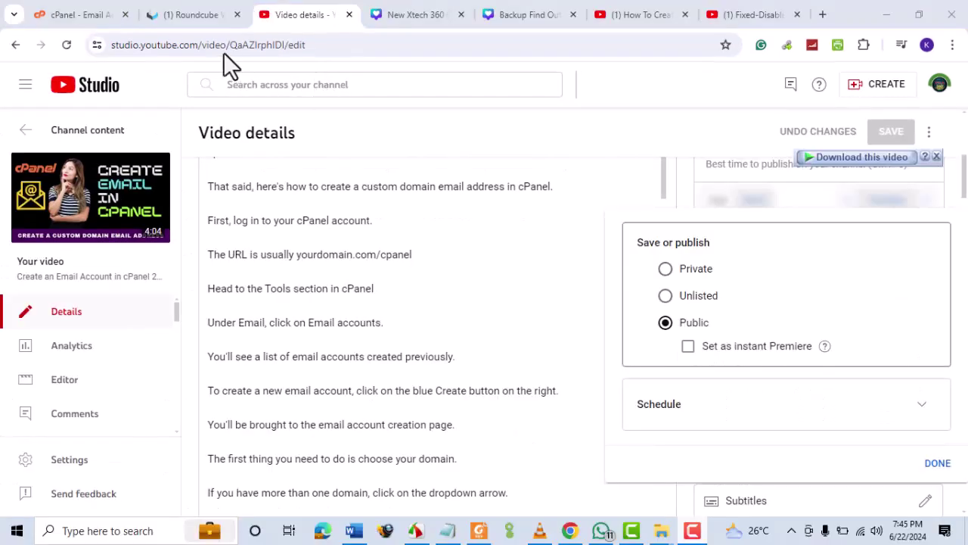
{"action": "left_click", "coordinate": [936, 465]}
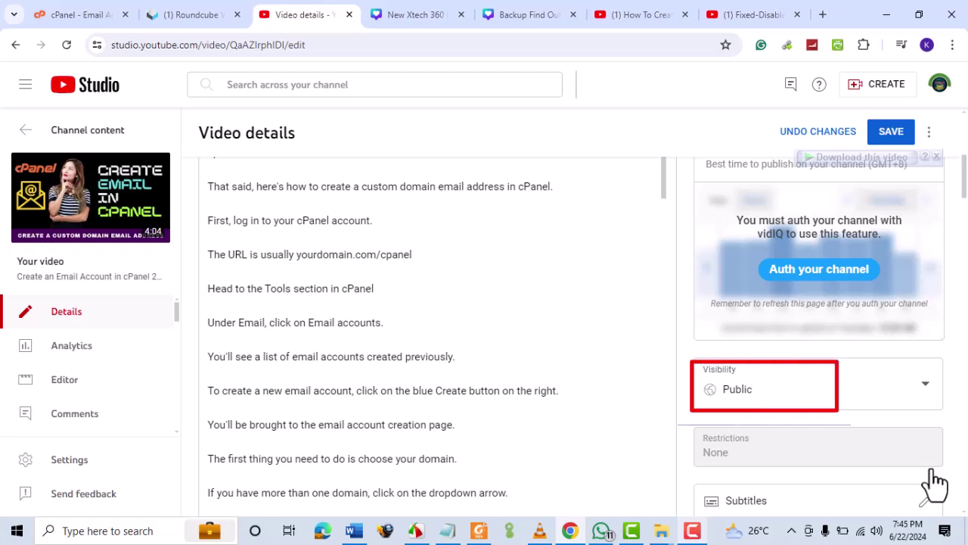
{"action": "left_click", "coordinate": [50, 148]}
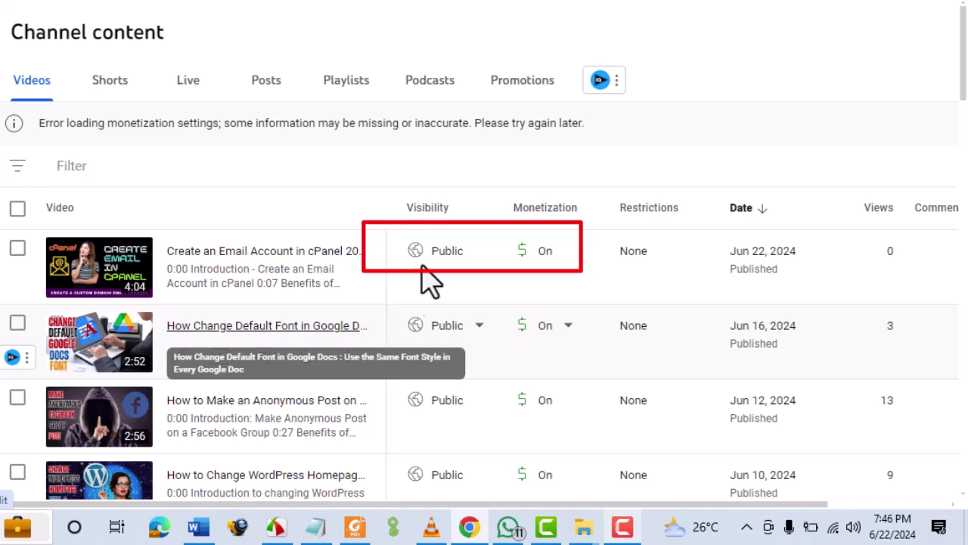
{"action": "mouse_move", "coordinate": [234, 281]}
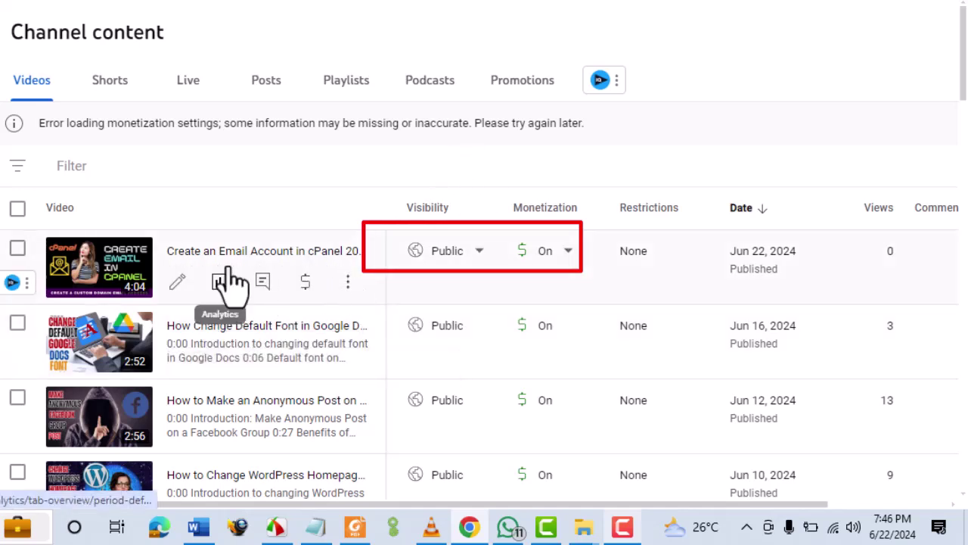